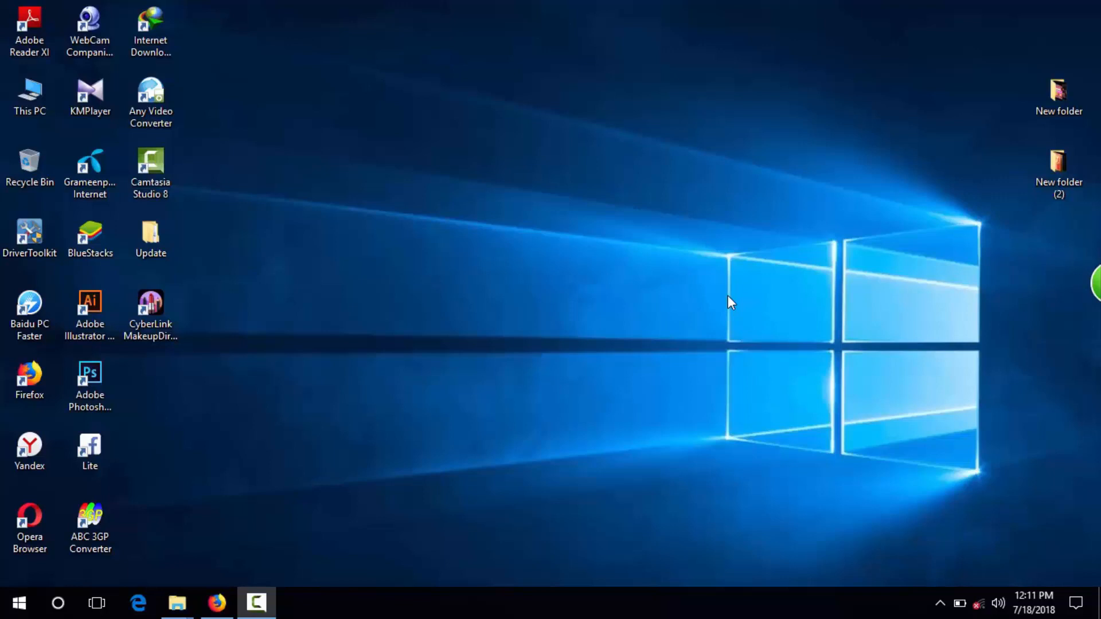
# Refresh the desktop and bring up the Vpn Proxy folder window containing Psiphon 3 Build 130, maximized
pyautogui.rightClick(533, 202)
pyautogui.click(556, 250)
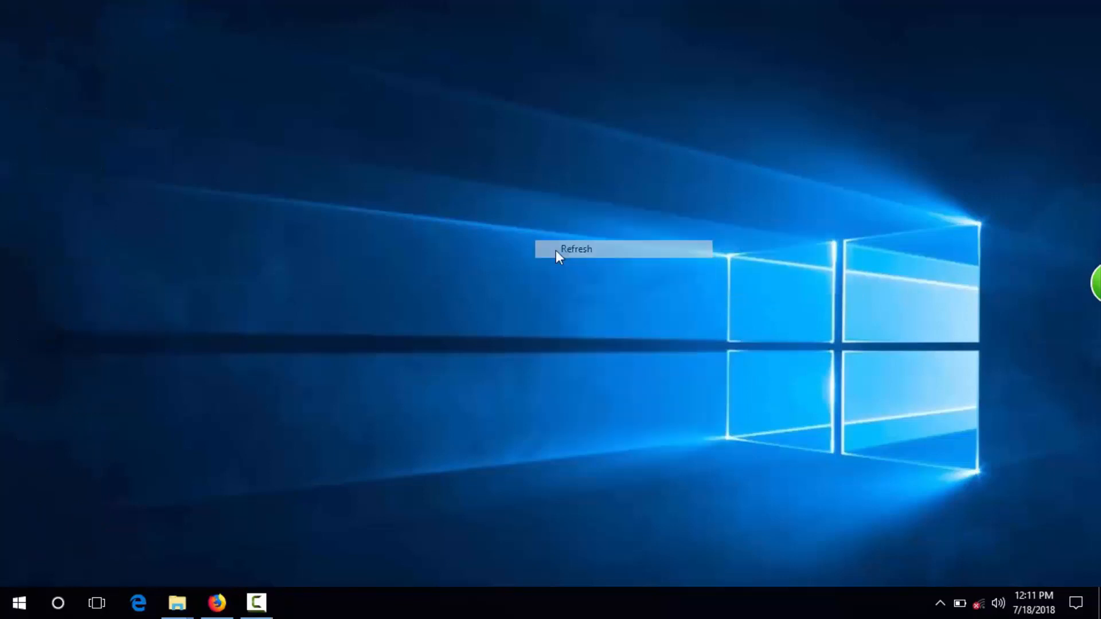
pyautogui.moveTo(195, 602)
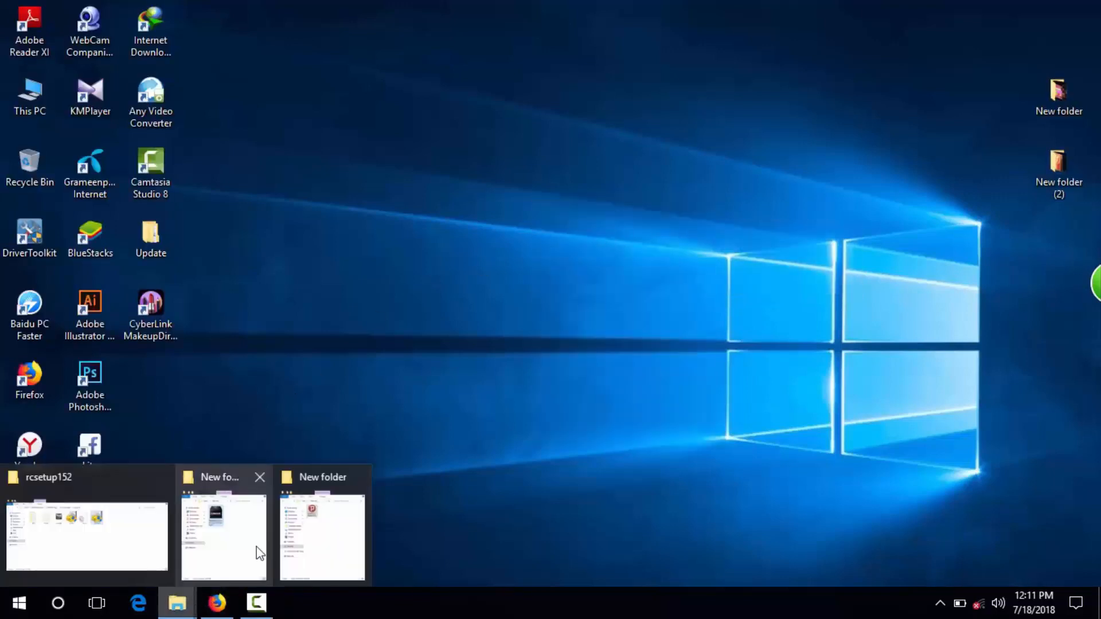
pyautogui.click(310, 533)
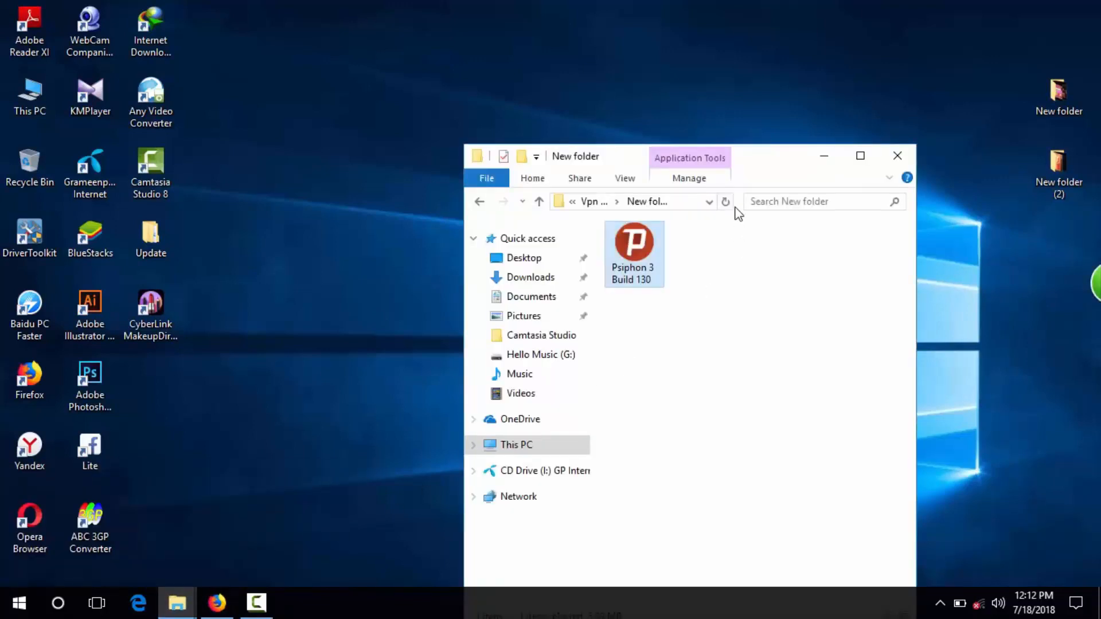
pyautogui.doubleClick(762, 157)
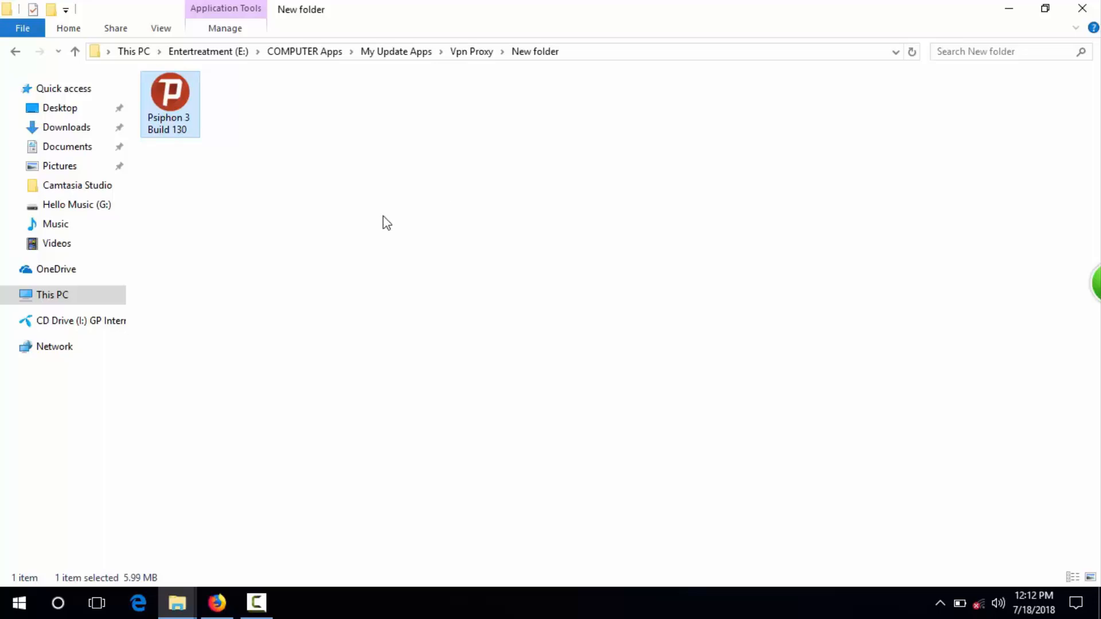
# Open the properties of the Psiphon 3 Build 130 file and launch the program from its maximized folder
pyautogui.rightClick(188, 124)
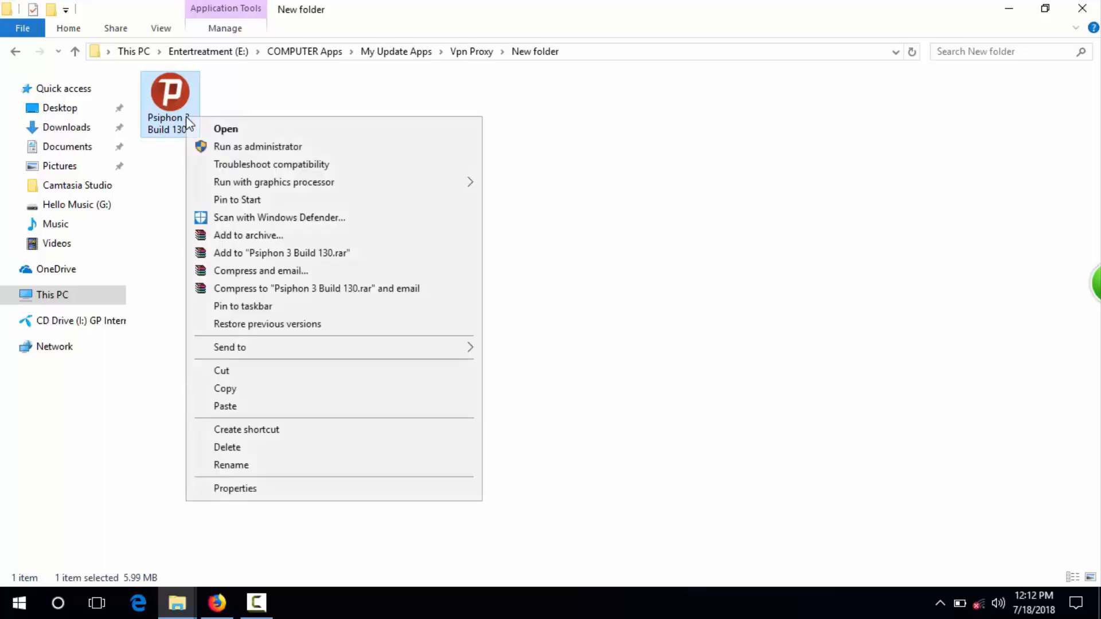
pyautogui.click(265, 484)
pyautogui.doubleClick(565, 6)
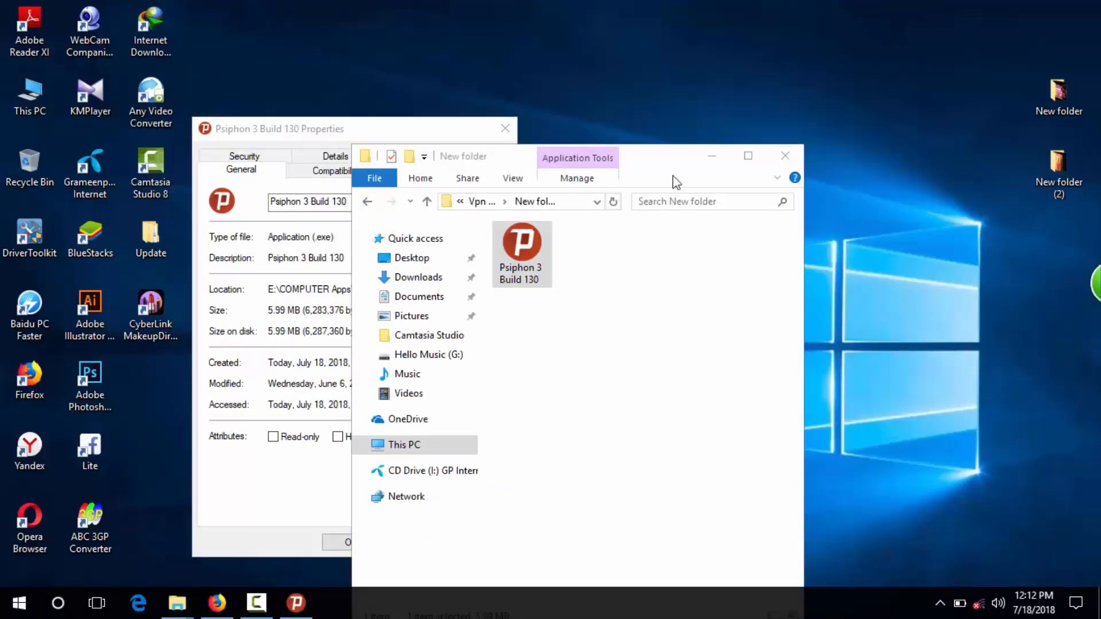
pyautogui.click(748, 156)
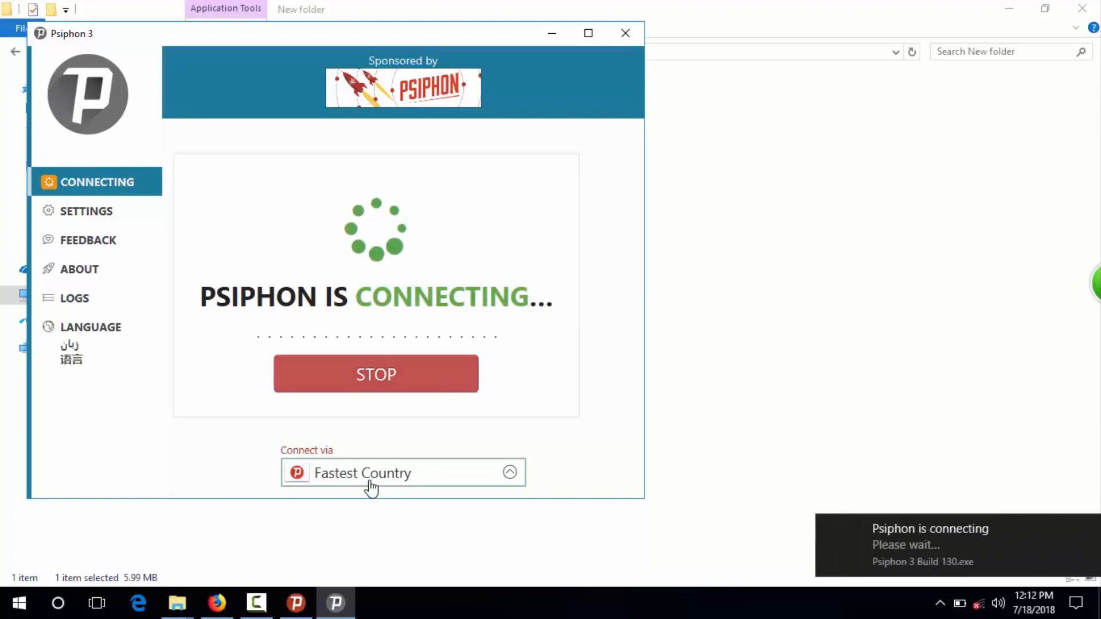
# Set the Psiphon connection country to United Kingdom and dismiss the disconnection notification
pyautogui.click(392, 483)
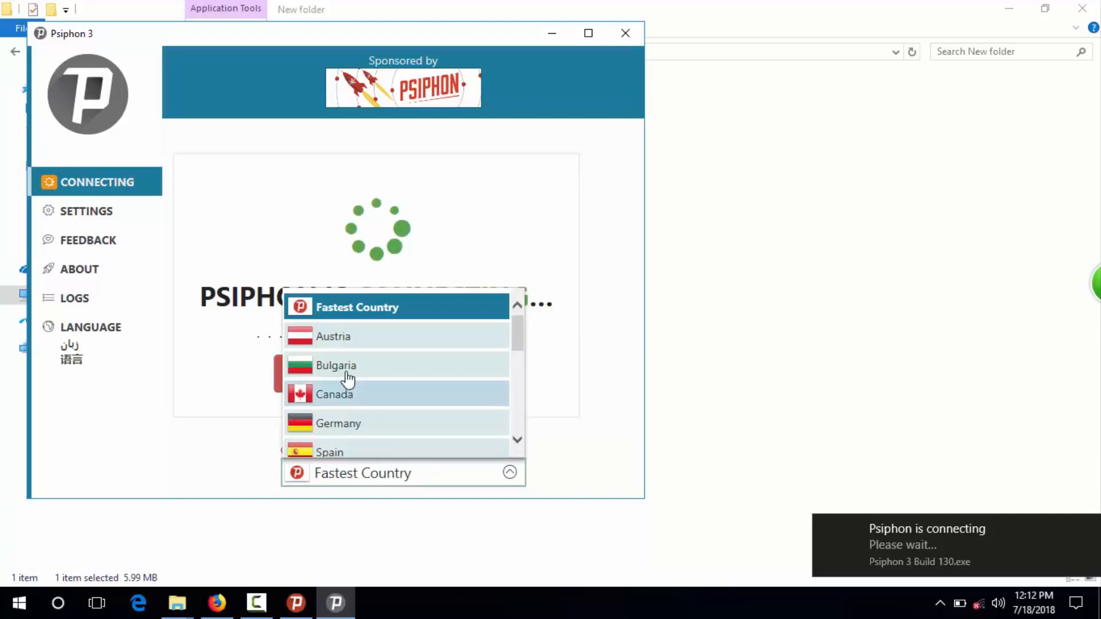
pyautogui.scroll(-3, 351, 430)
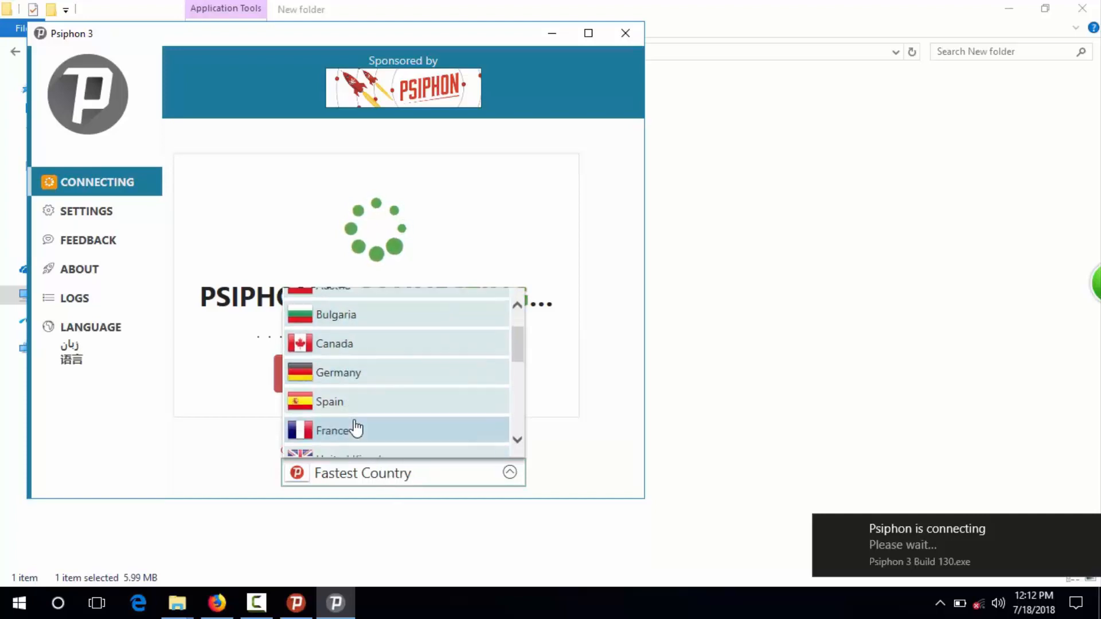
pyautogui.scroll(-1, 354, 425)
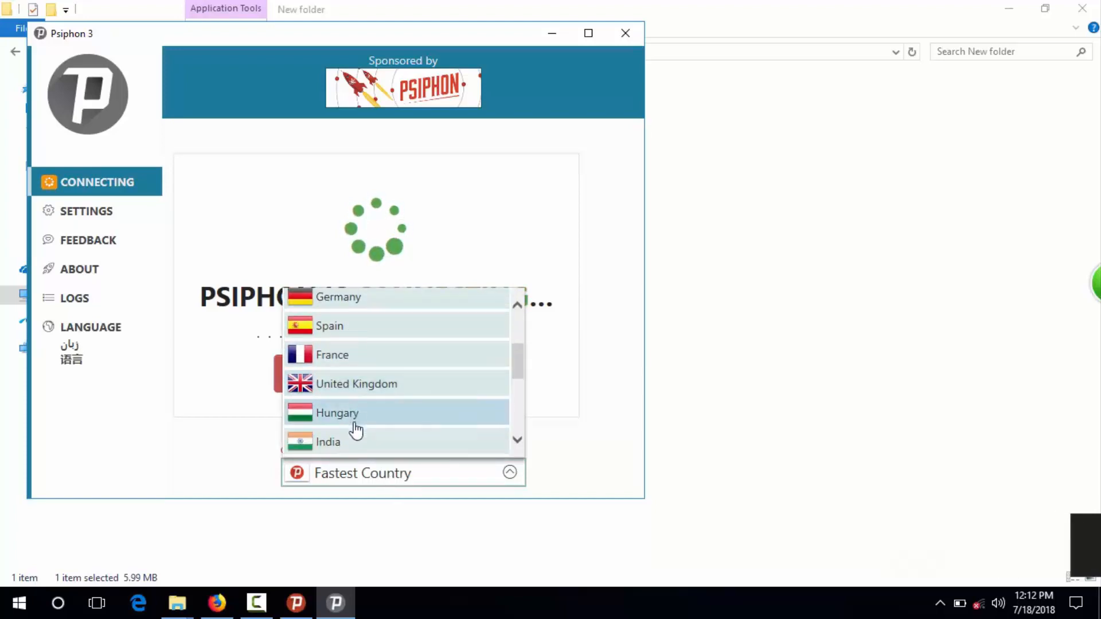
pyautogui.click(358, 394)
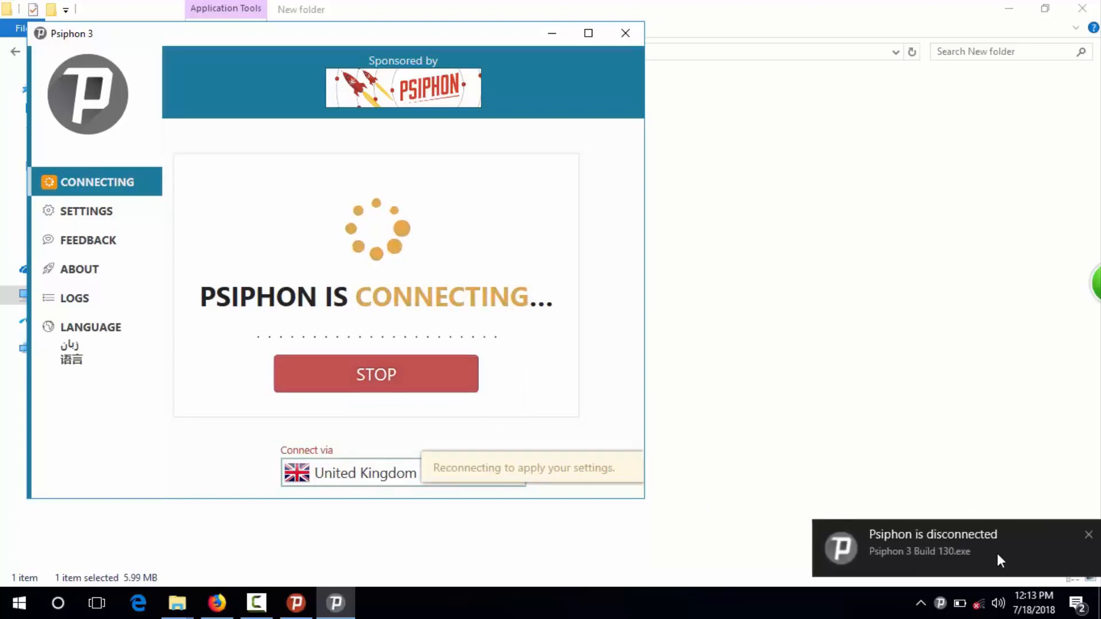
pyautogui.click(1089, 535)
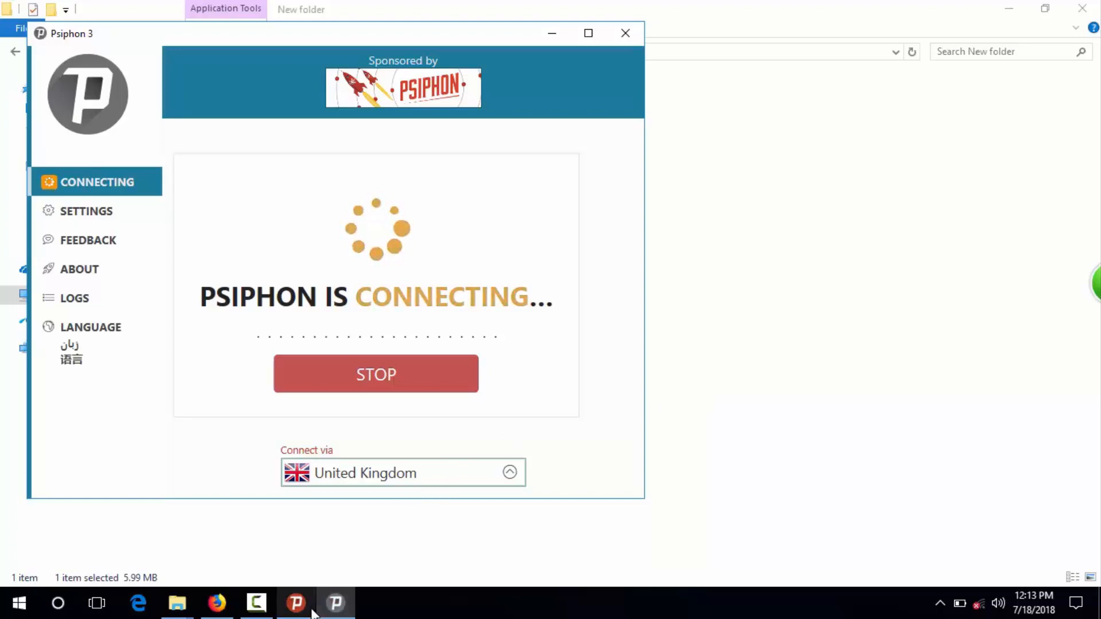
# Switch the Psiphon connection country back to Fastest Country and dismiss the disconnection notification
pyautogui.moveTo(314, 612)
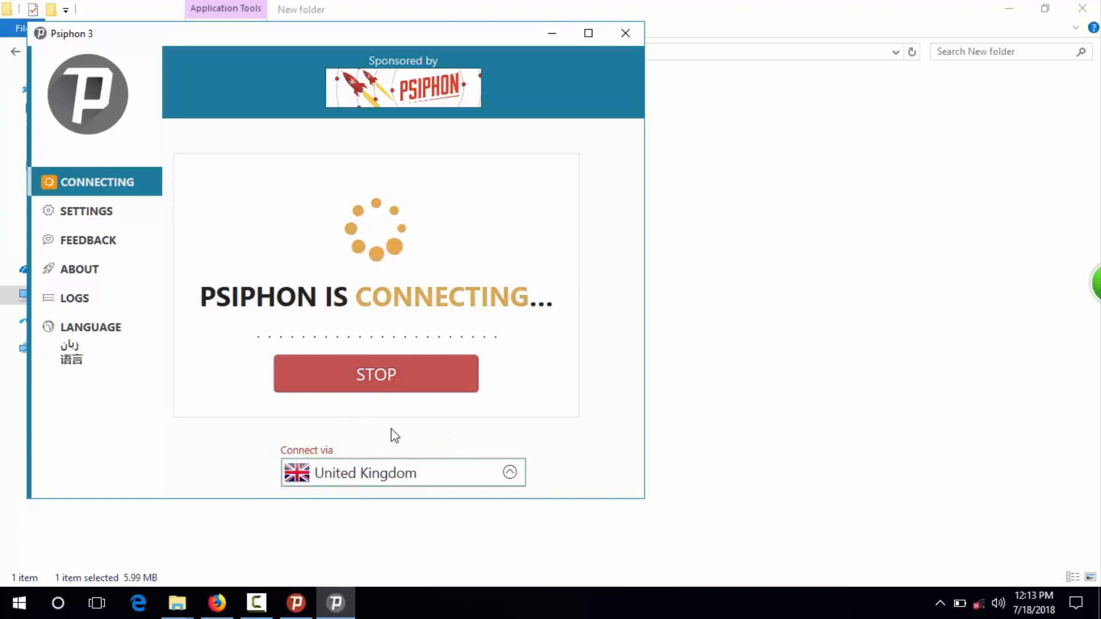
pyautogui.click(395, 478)
pyautogui.scroll(3, 388, 442)
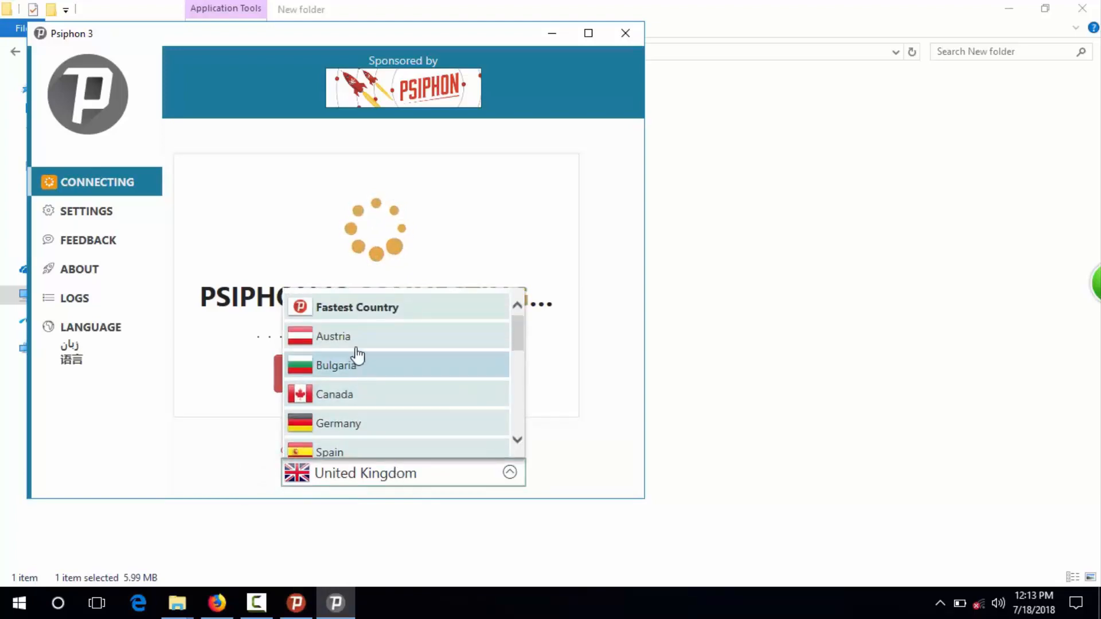
pyautogui.click(357, 310)
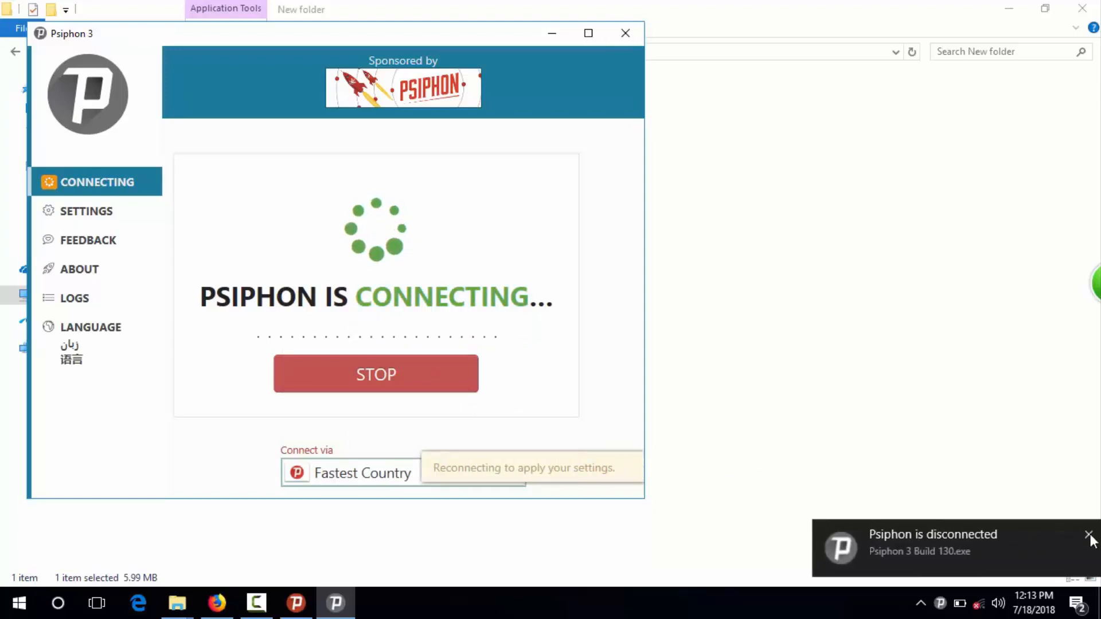
pyautogui.click(1090, 534)
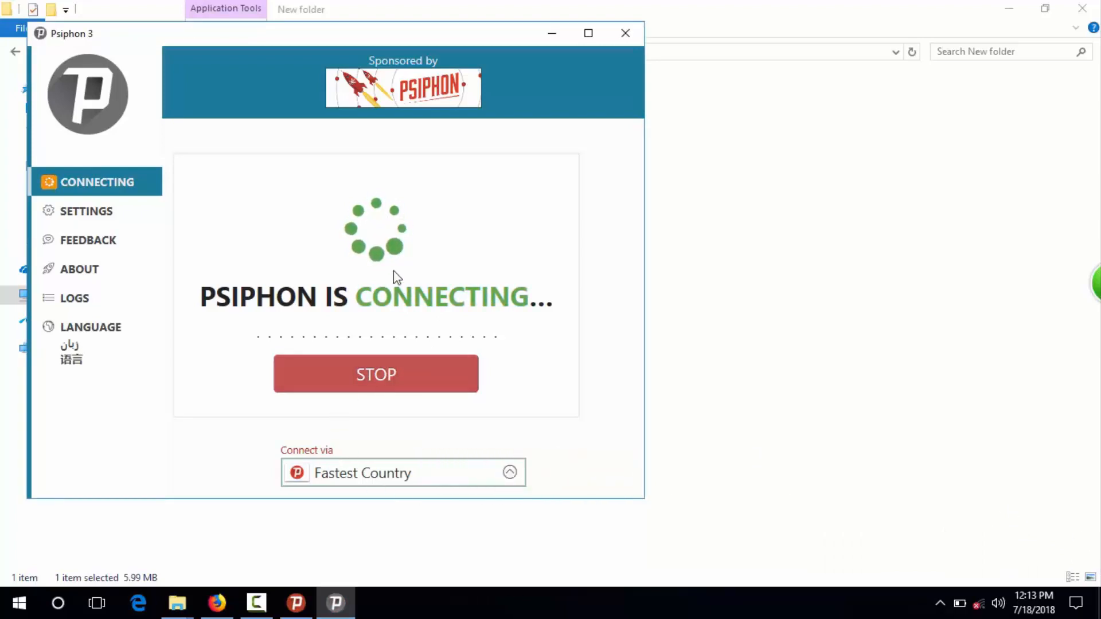
pyautogui.click(357, 487)
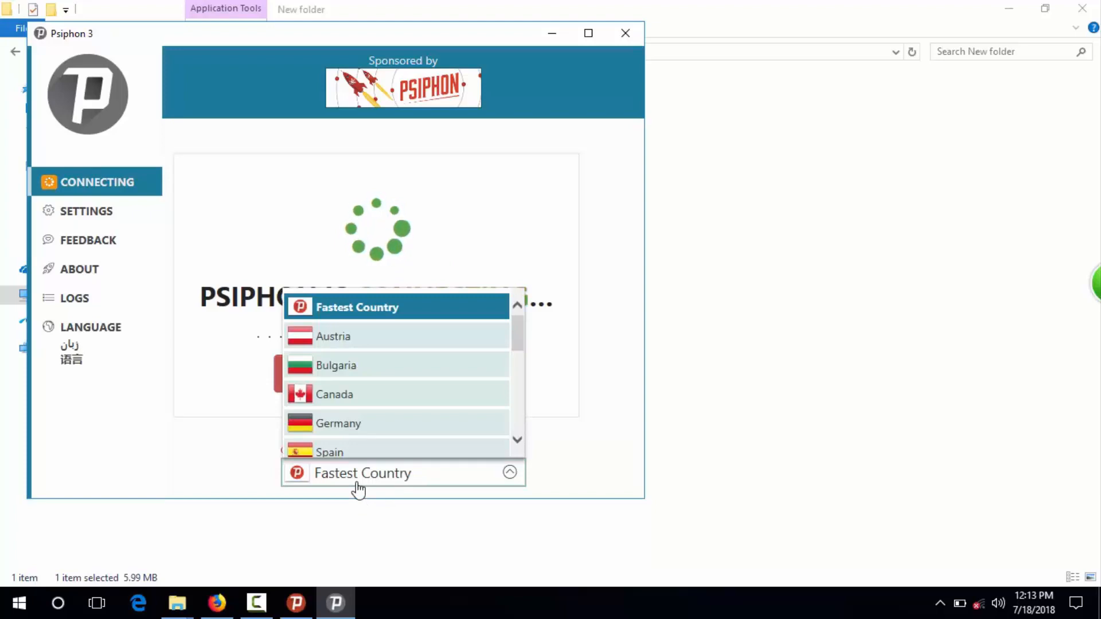
pyautogui.click(357, 489)
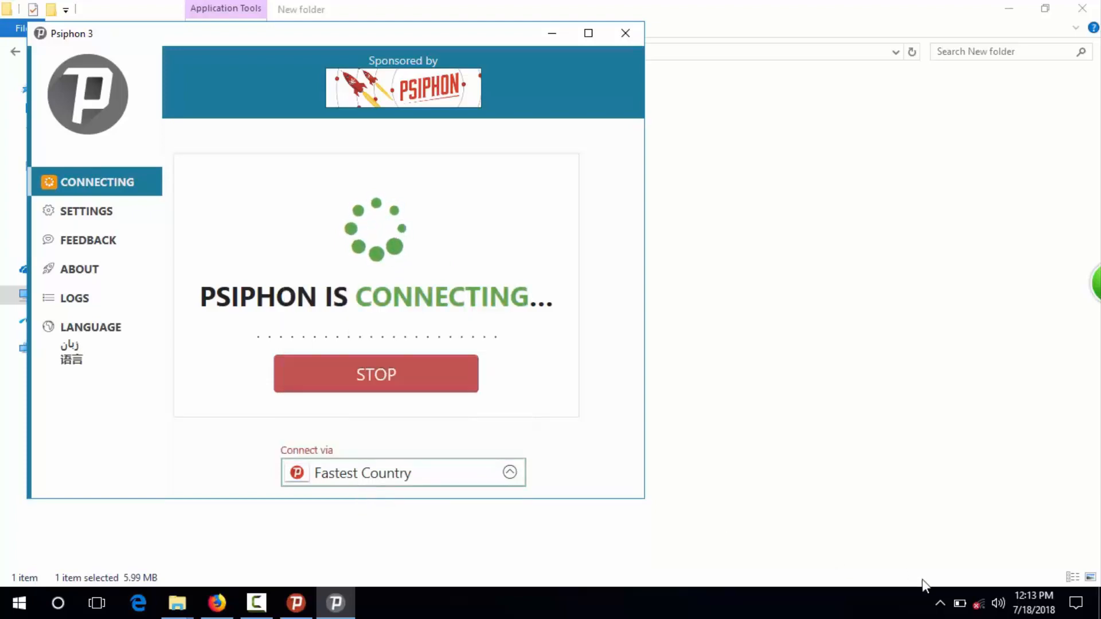
pyautogui.click(939, 600)
# Restore the folder window to a smaller size, refresh the desktop and bring the Psiphon window to the front
pyautogui.moveTo(905, 7); pyautogui.dragTo(675, 198)
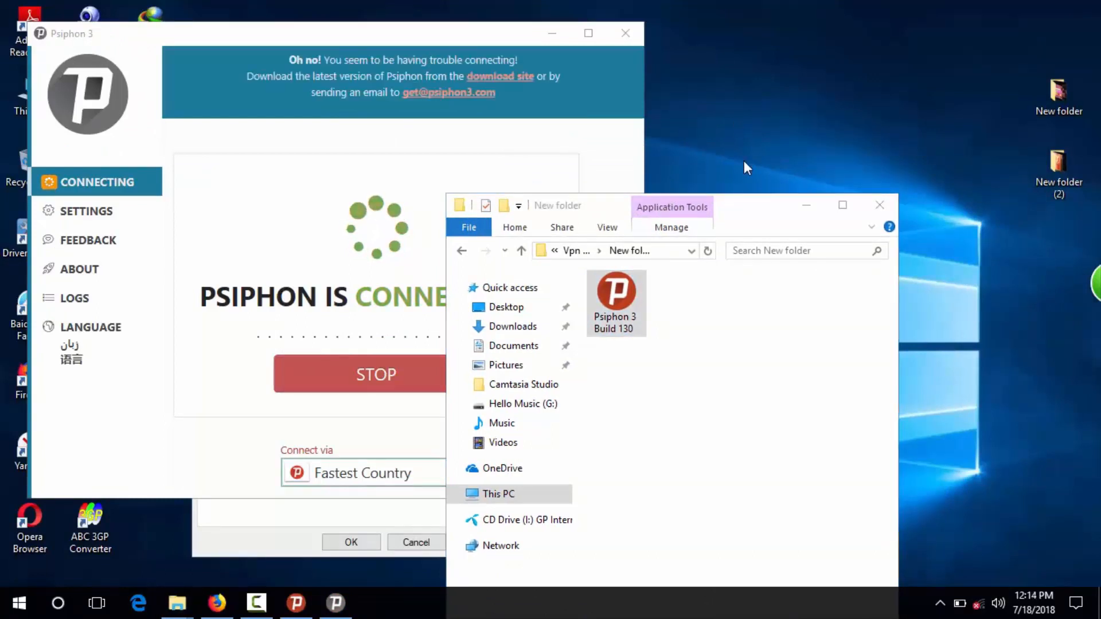
pyautogui.rightClick(735, 121)
pyautogui.click(760, 172)
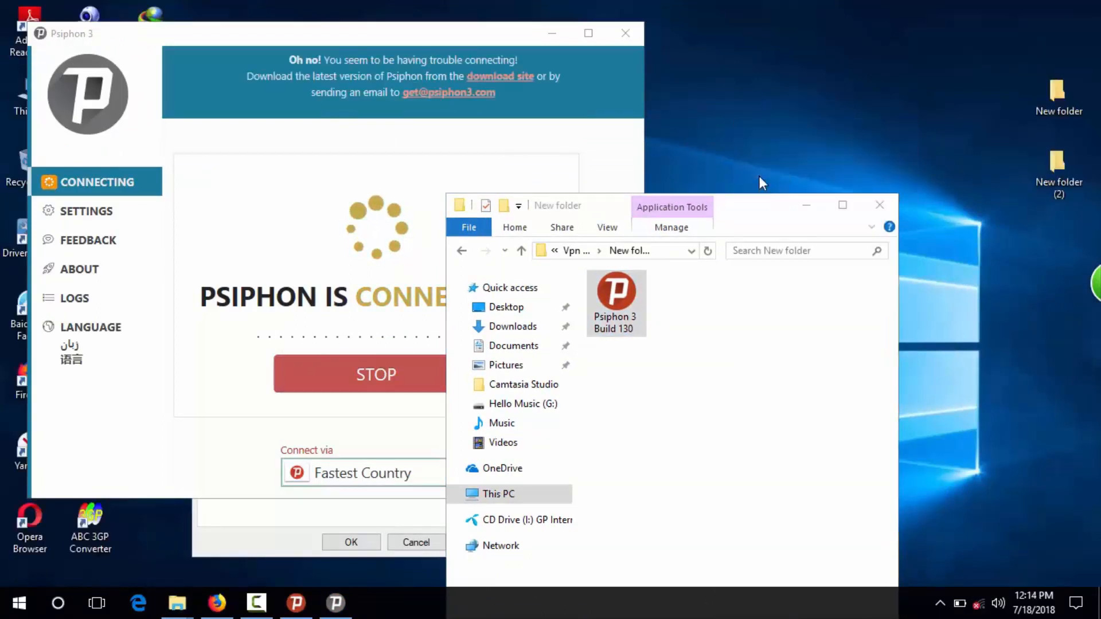
pyautogui.click(424, 167)
# Open Grameenphone Internet from the hidden background apps, connect the GP-INTERNET profile and minimize its window
pyautogui.click(940, 603)
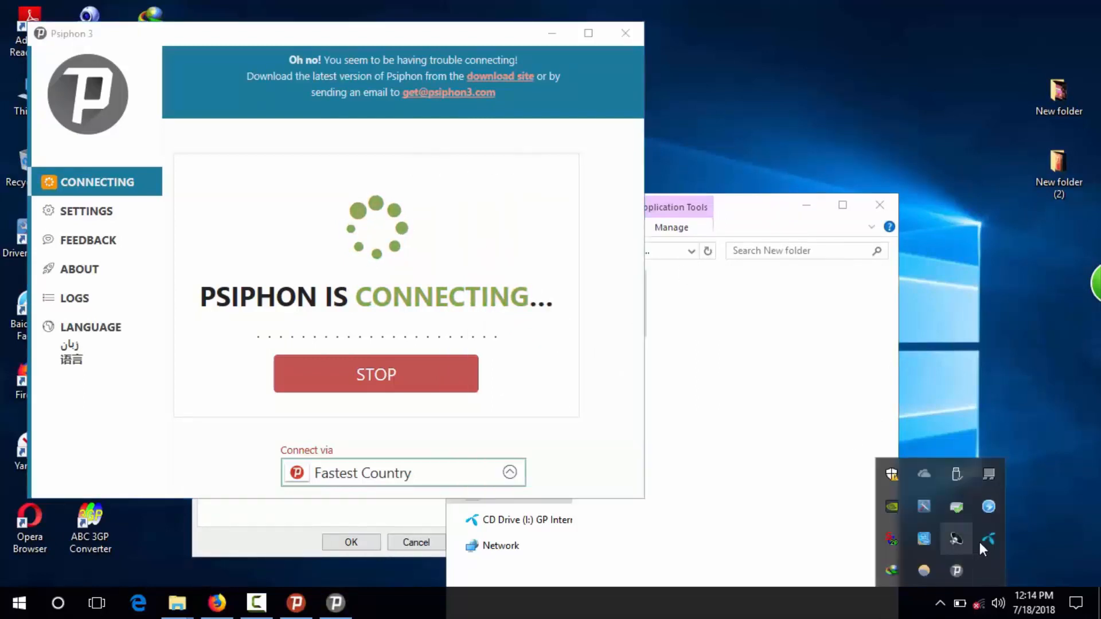
pyautogui.click(984, 538)
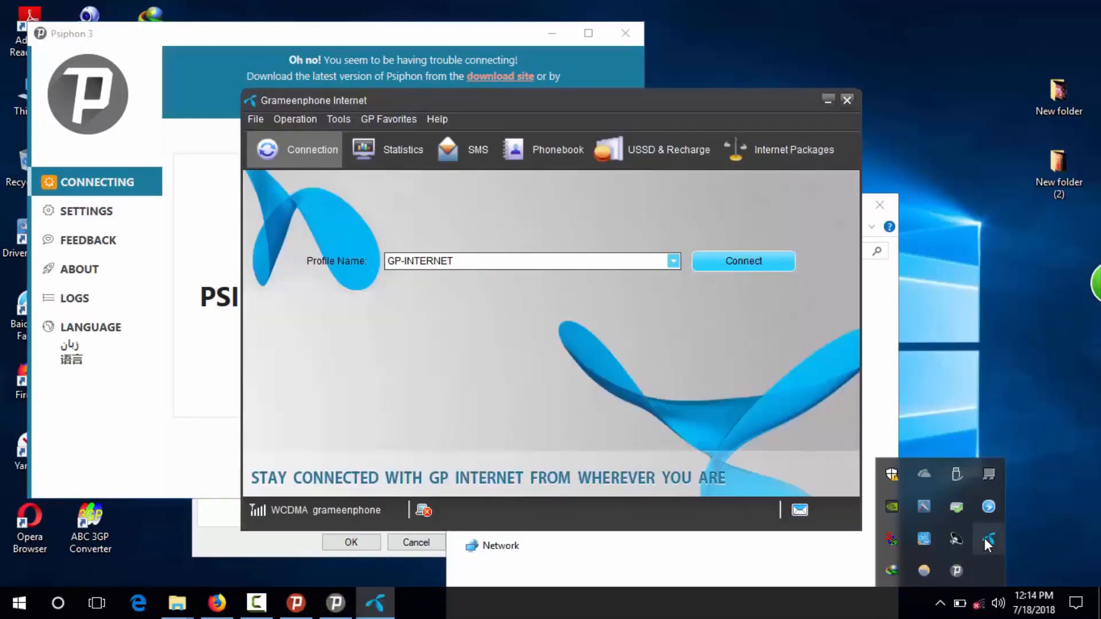
pyautogui.click(734, 263)
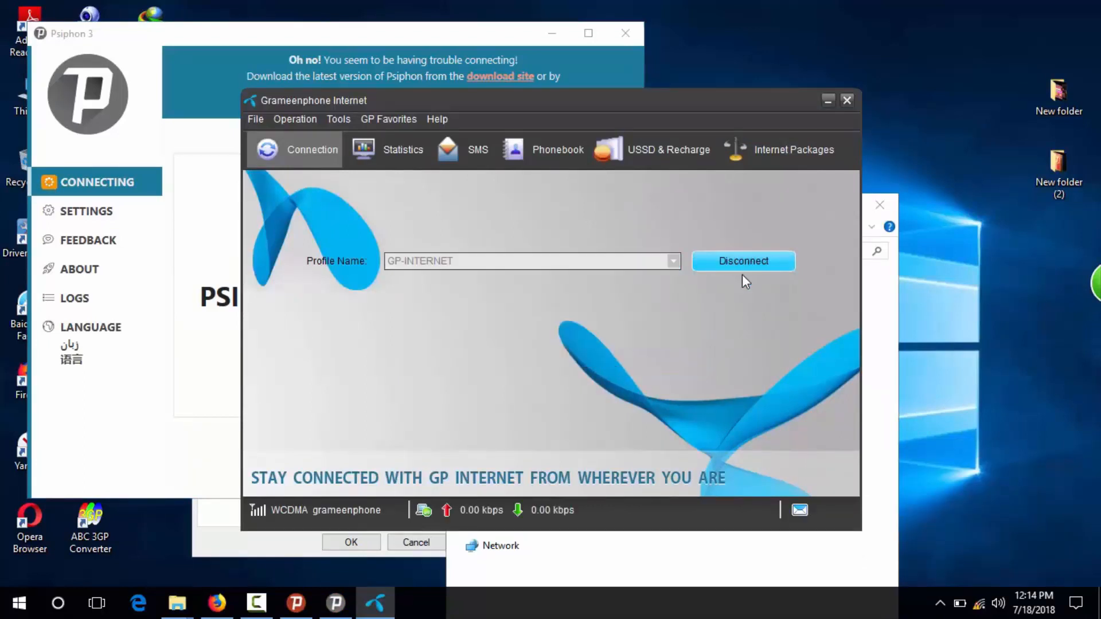
pyautogui.click(828, 101)
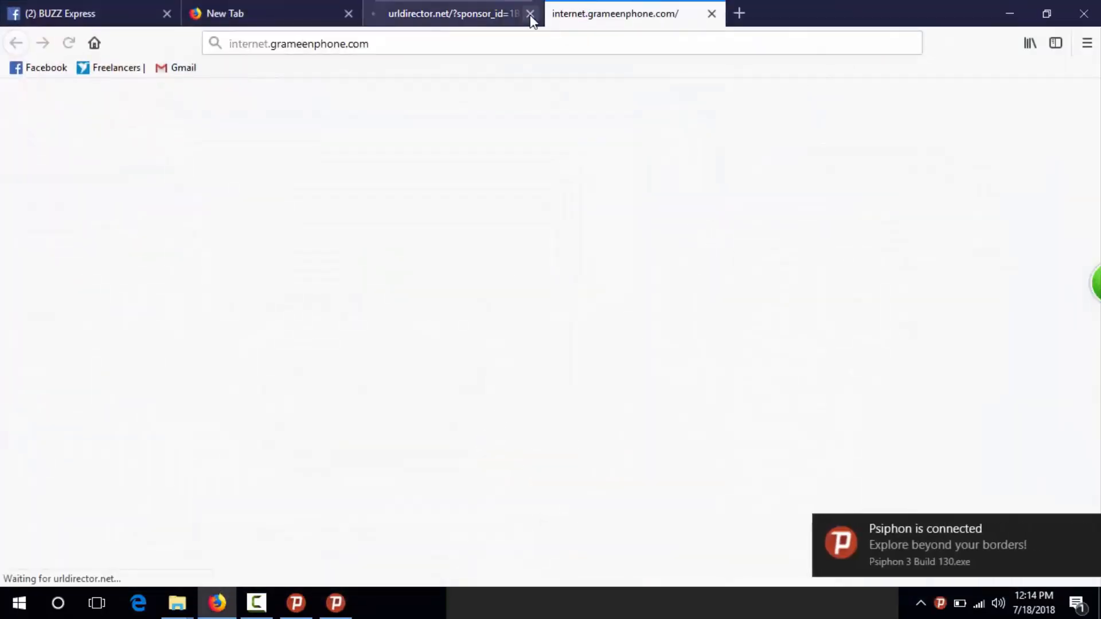
# Close the urldirector.net and internet.grameenphone.com browser tabs and minimize Firefox
pyautogui.click(530, 14)
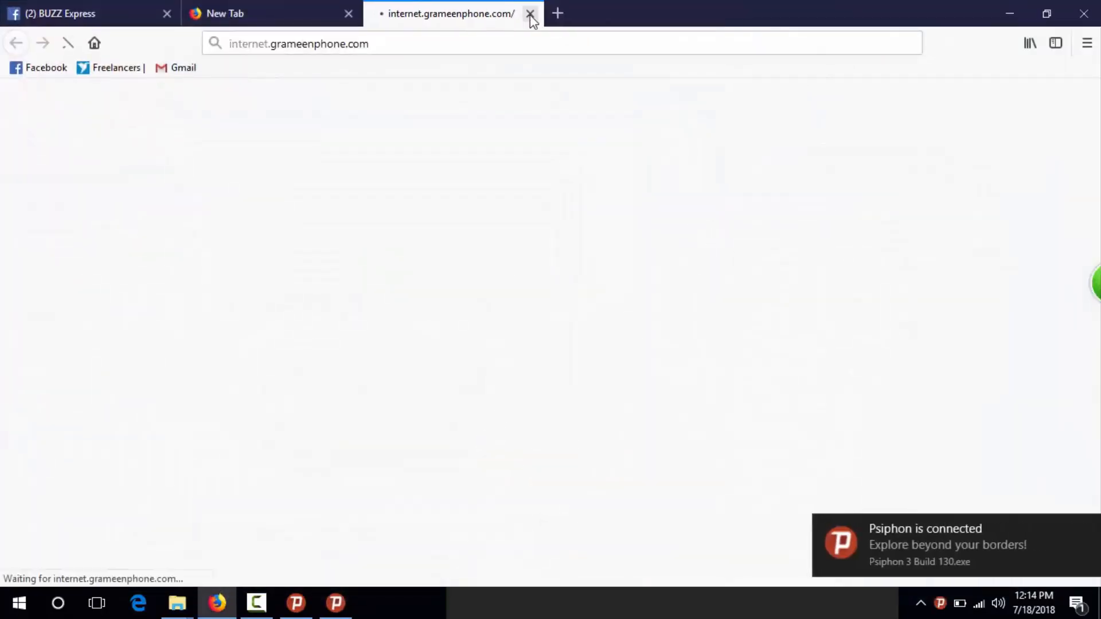
pyautogui.click(529, 14)
pyautogui.click(1009, 12)
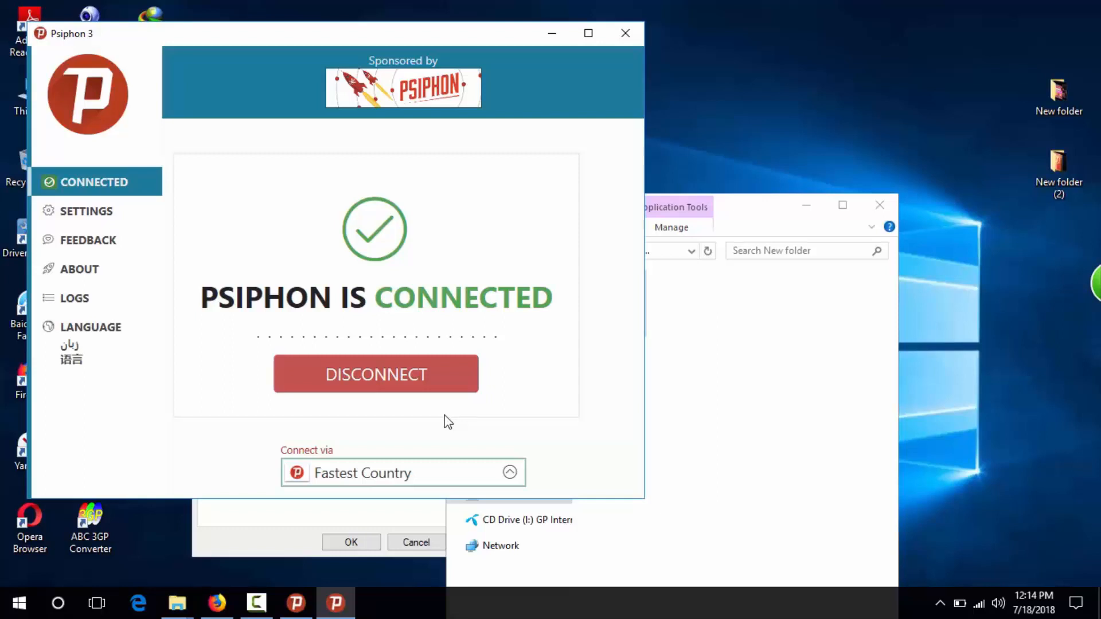
# Check the Grameenphone Internet connection window, minimize it and view Psiphon's list of connection countries
pyautogui.click(940, 603)
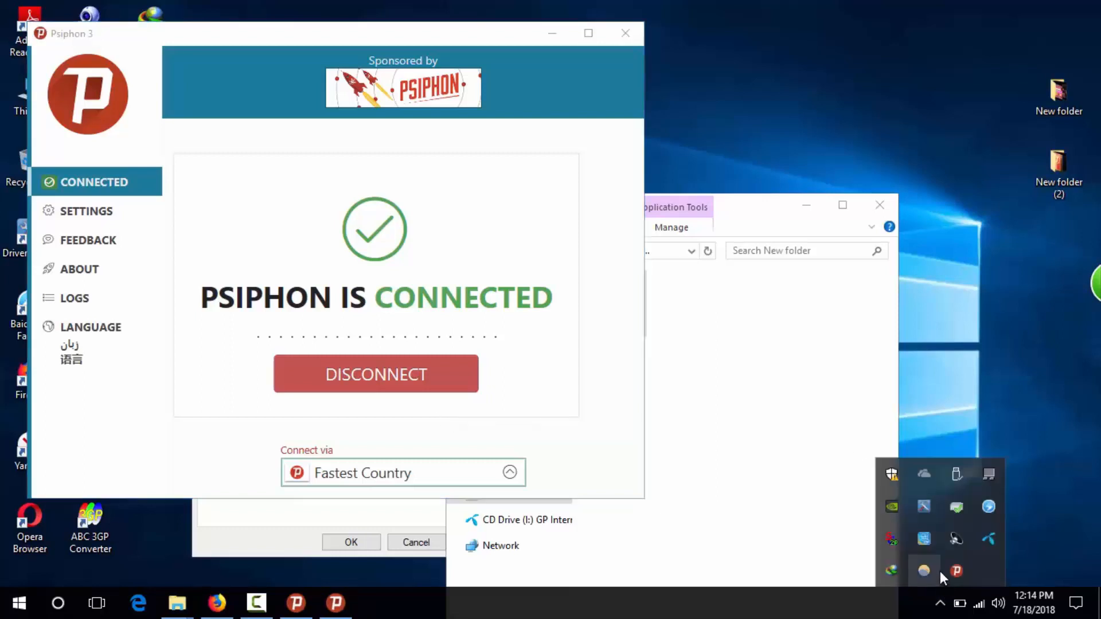
pyautogui.click(989, 537)
pyautogui.click(830, 102)
pyautogui.click(408, 474)
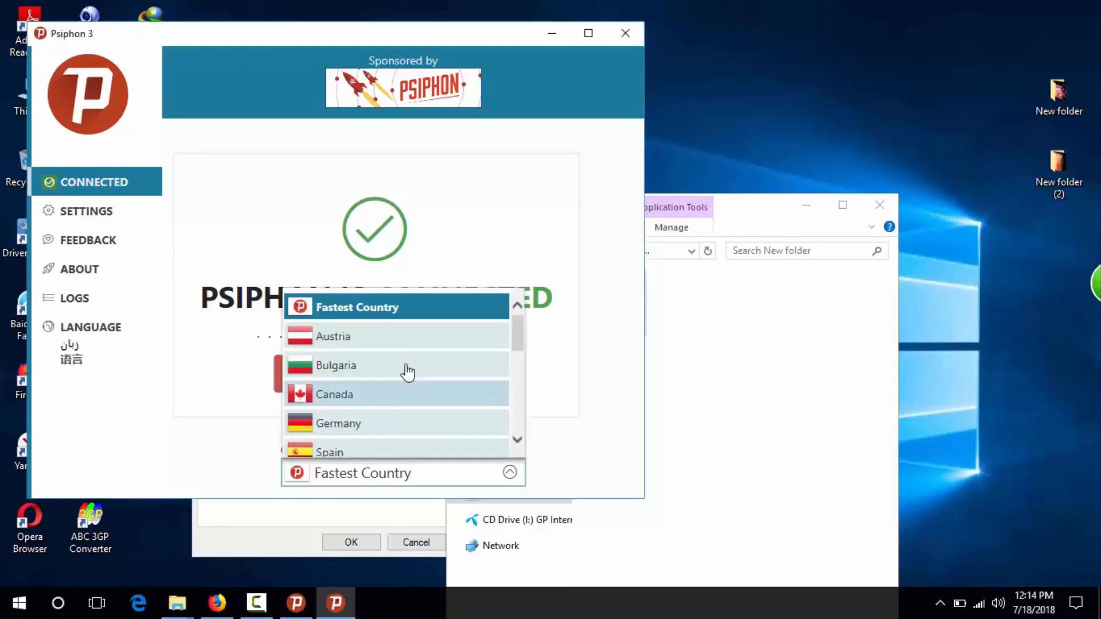
pyautogui.click(602, 339)
# Switch to Firefox and load Google from the top sites to test the VPN connection
pyautogui.click(216, 602)
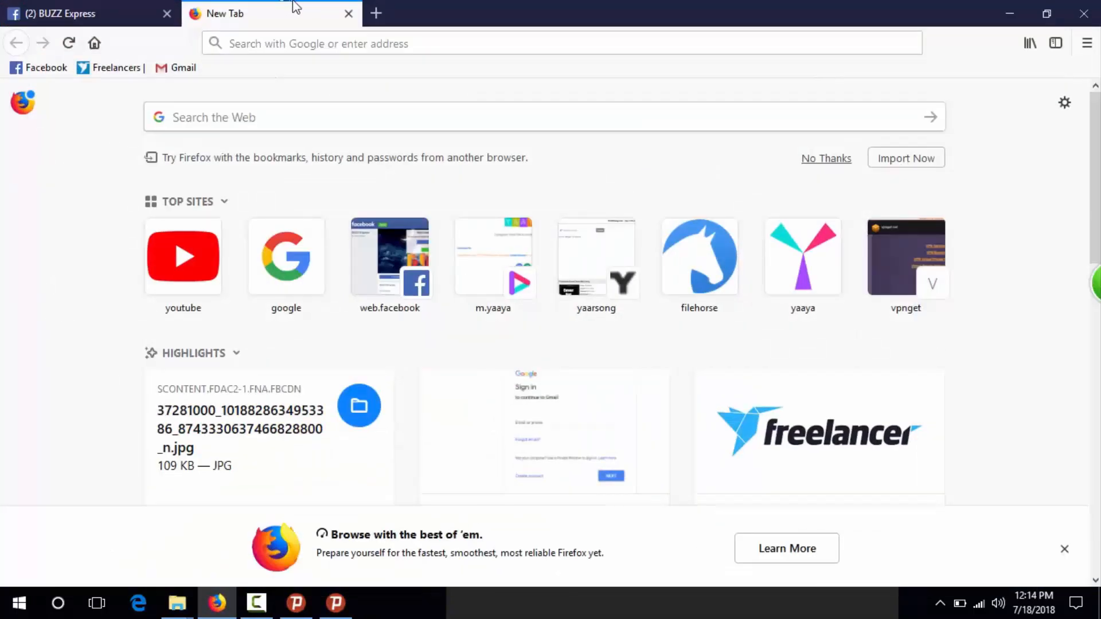
pyautogui.click(275, 115)
pyautogui.click(299, 259)
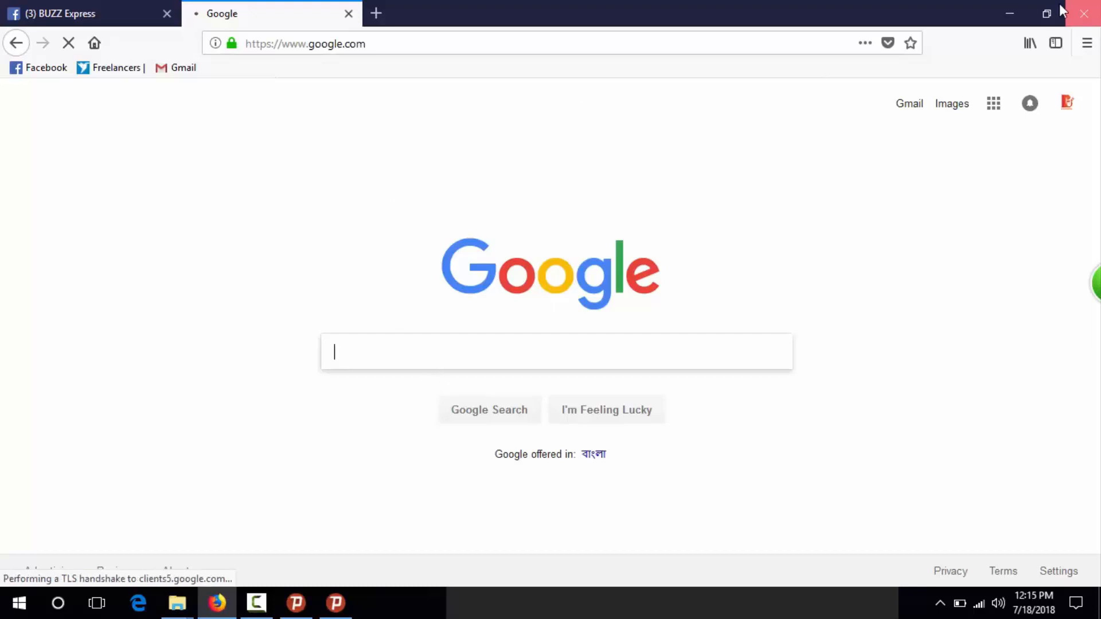
# Close Firefox with all its tabs, and clear away the Psiphon folder, the Psiphon program and its file's Properties dialog
pyautogui.click(1090, 14)
pyautogui.click(524, 327)
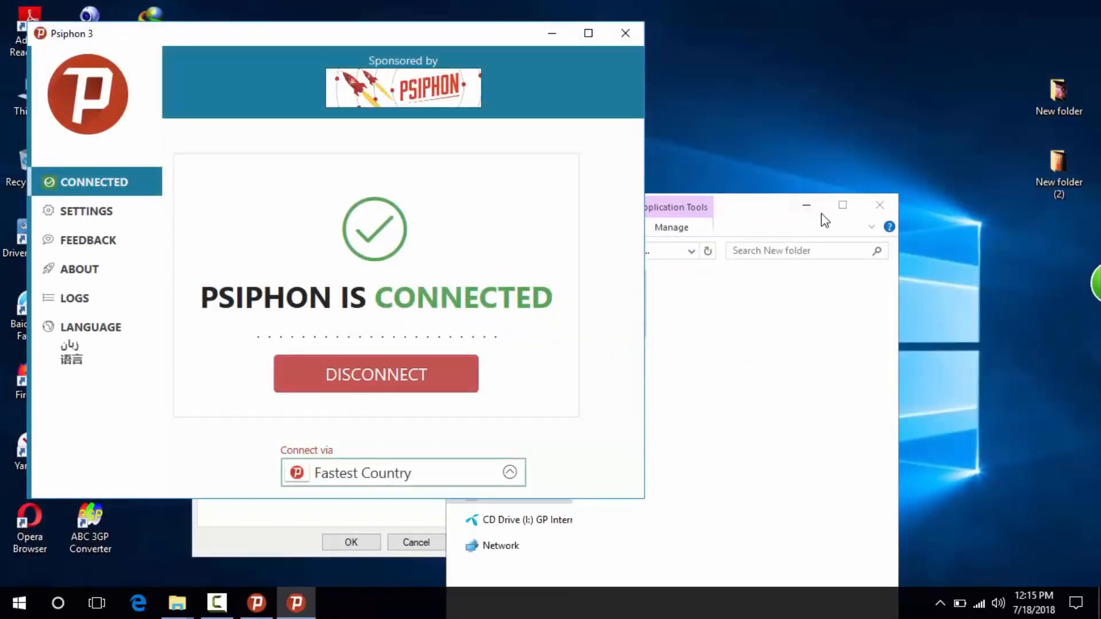
pyautogui.click(807, 206)
pyautogui.click(630, 33)
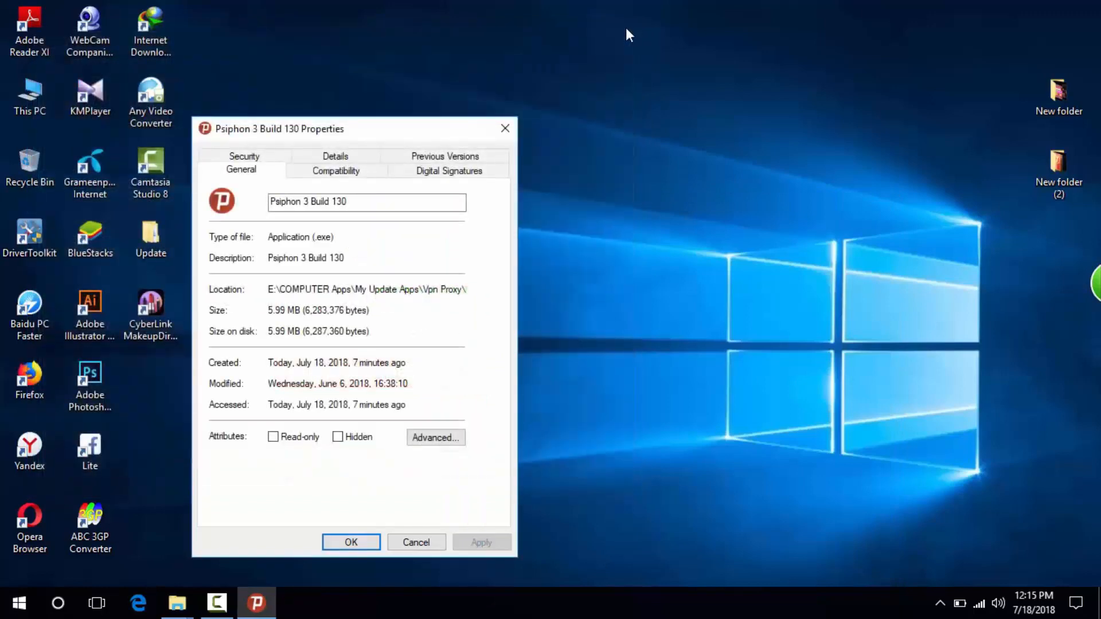
pyautogui.click(509, 127)
# Close the remaining folder windows, rcsetup152 and the one holding the MakeupDirector installer
pyautogui.moveTo(187, 610)
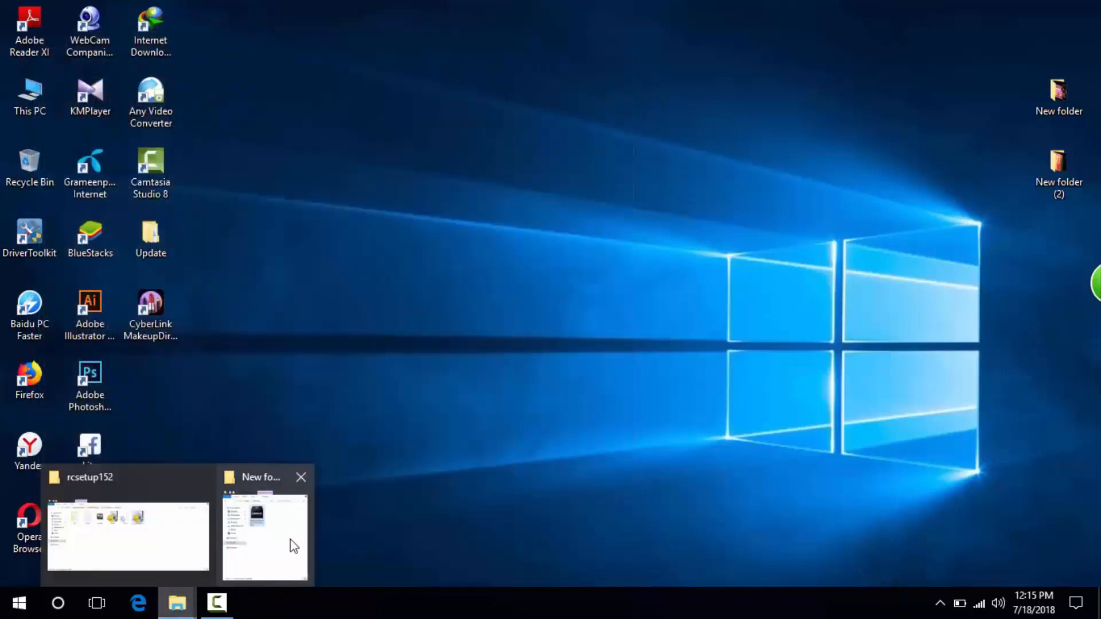
pyautogui.click(288, 545)
pyautogui.click(201, 520)
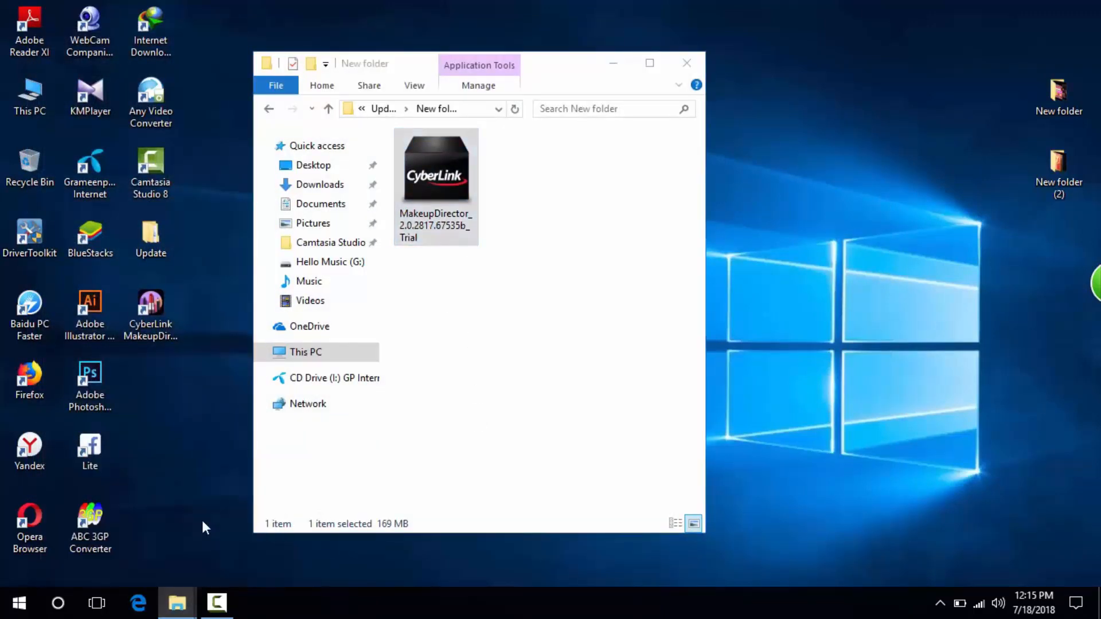
pyautogui.click(1066, 73)
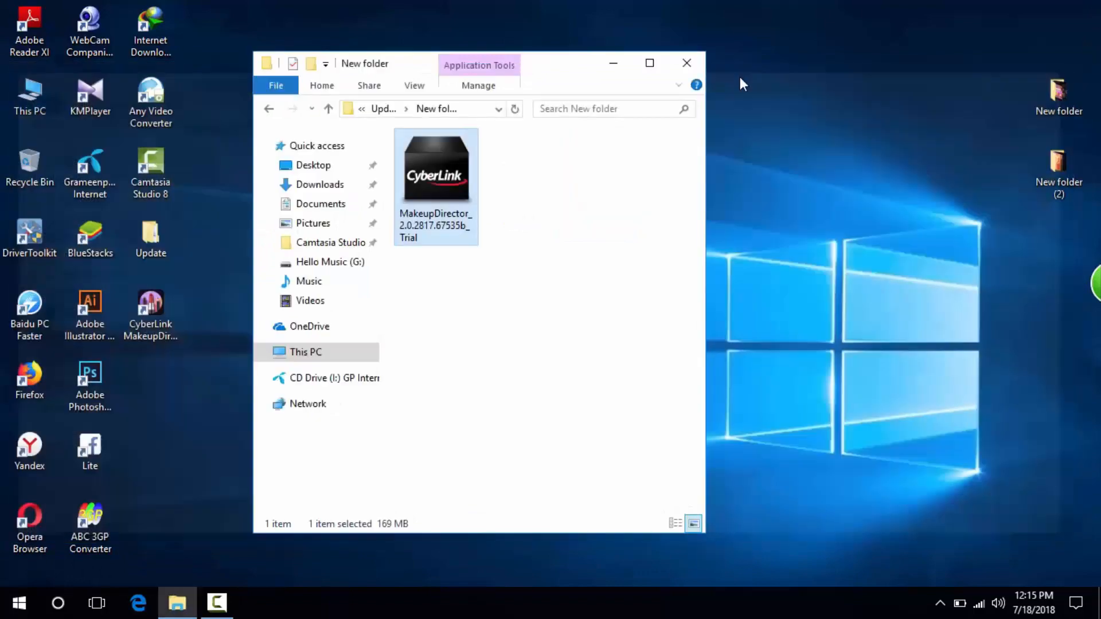
pyautogui.click(715, 62)
# Refresh the desktop three times
pyautogui.rightClick(584, 84)
pyautogui.click(628, 130)
pyautogui.rightClick(560, 120)
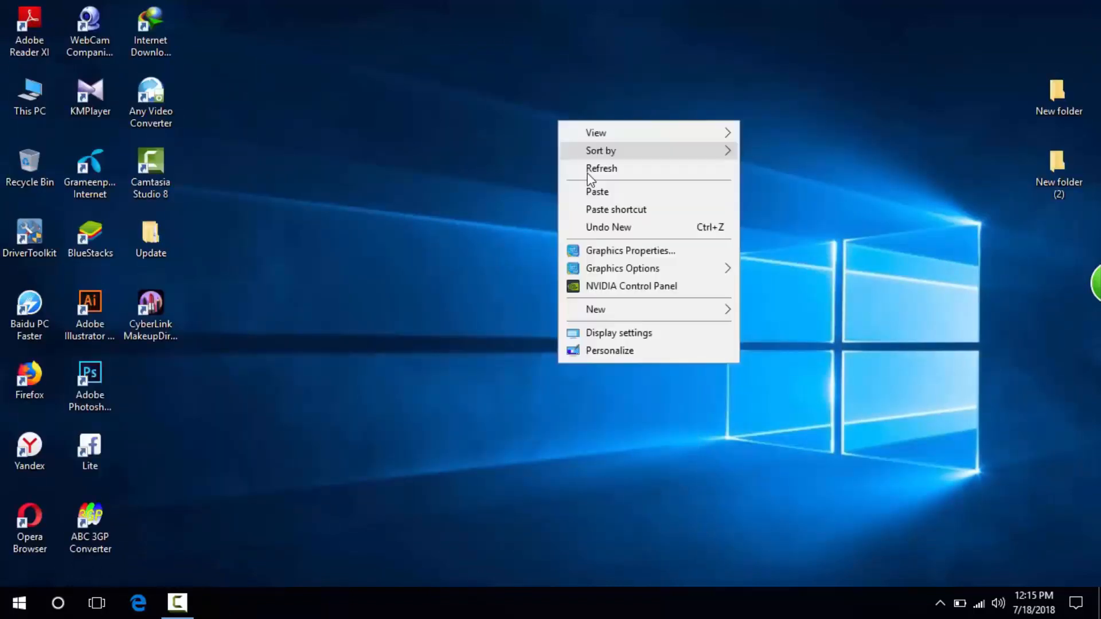
pyautogui.click(590, 172)
pyautogui.rightClick(550, 160)
pyautogui.click(587, 207)
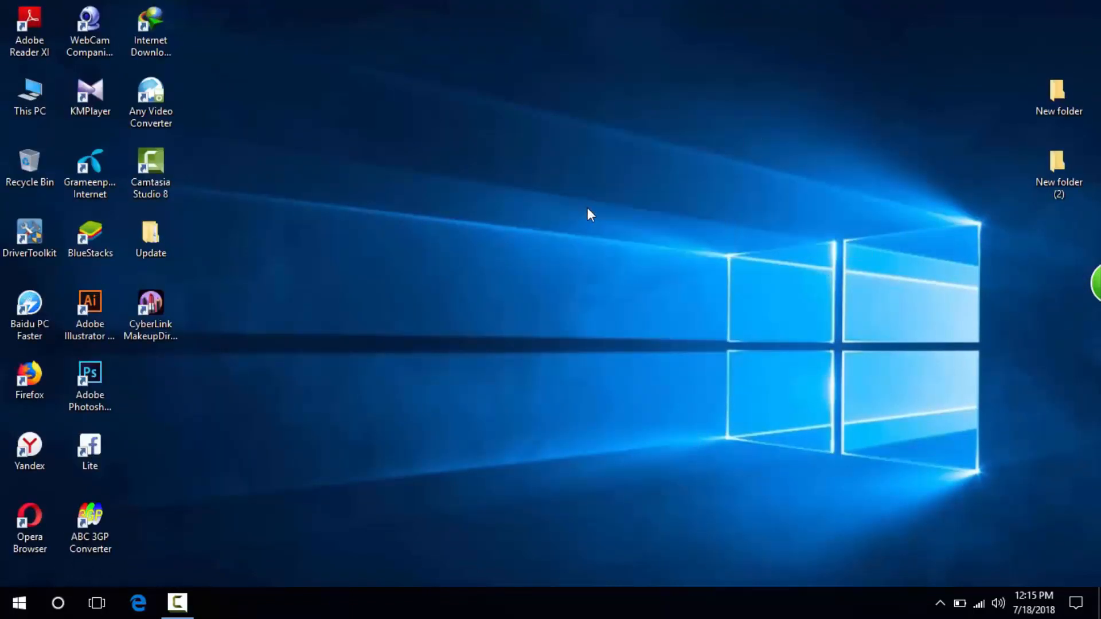